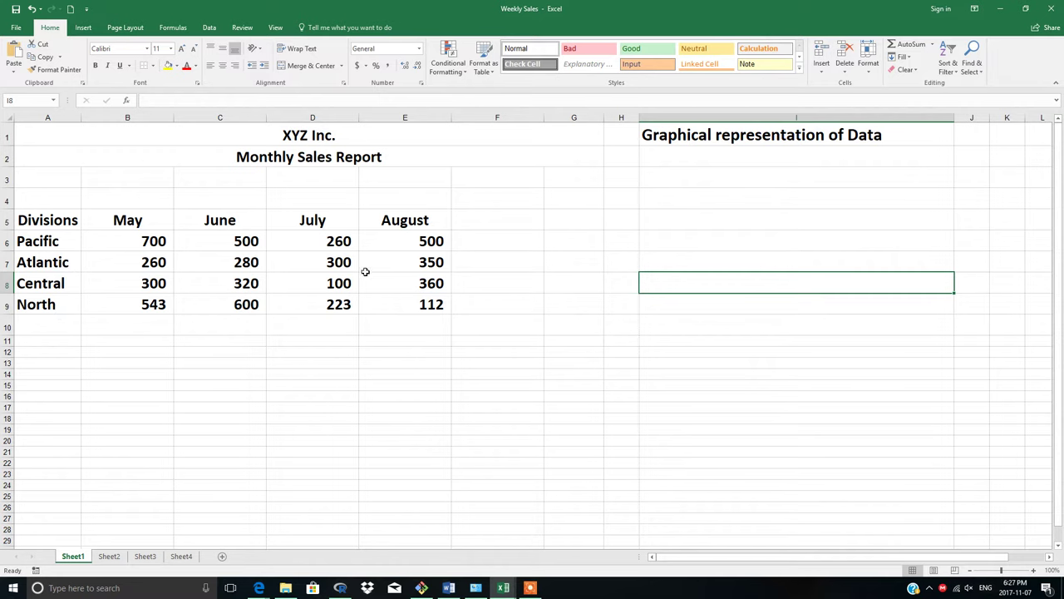
# Select the division sales range A5:E9 and preview a clustered column chart in Recommended Charts
pyautogui.click(21, 219)
pyautogui.moveTo(21, 220)
pyautogui.mouseDown()
pyautogui.moveTo(287, 218)
pyautogui.moveTo(391, 231)
pyautogui.moveTo(400, 302)
pyautogui.mouseUp()
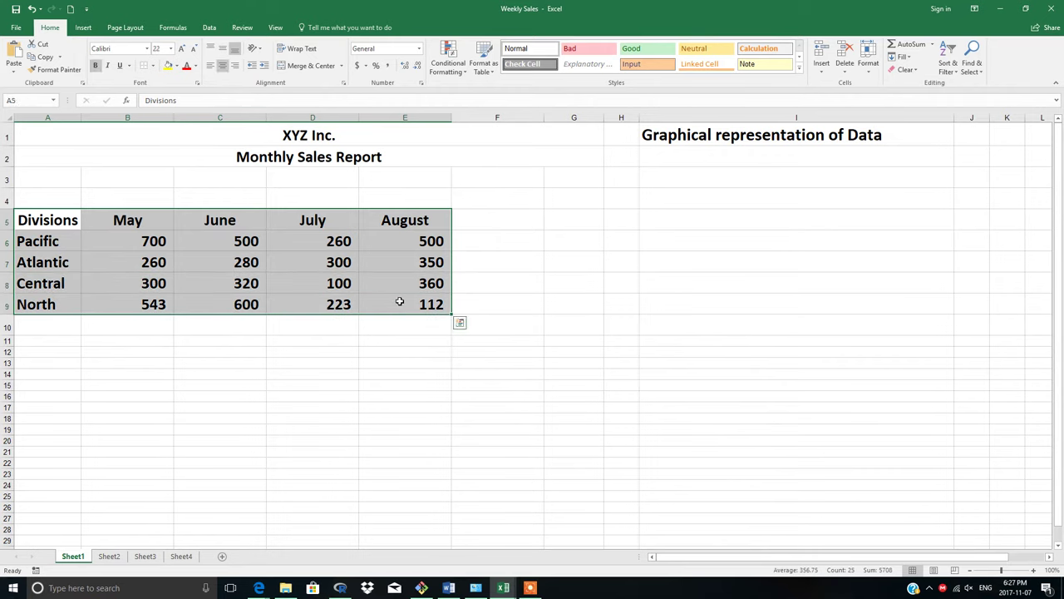
pyautogui.click(83, 29)
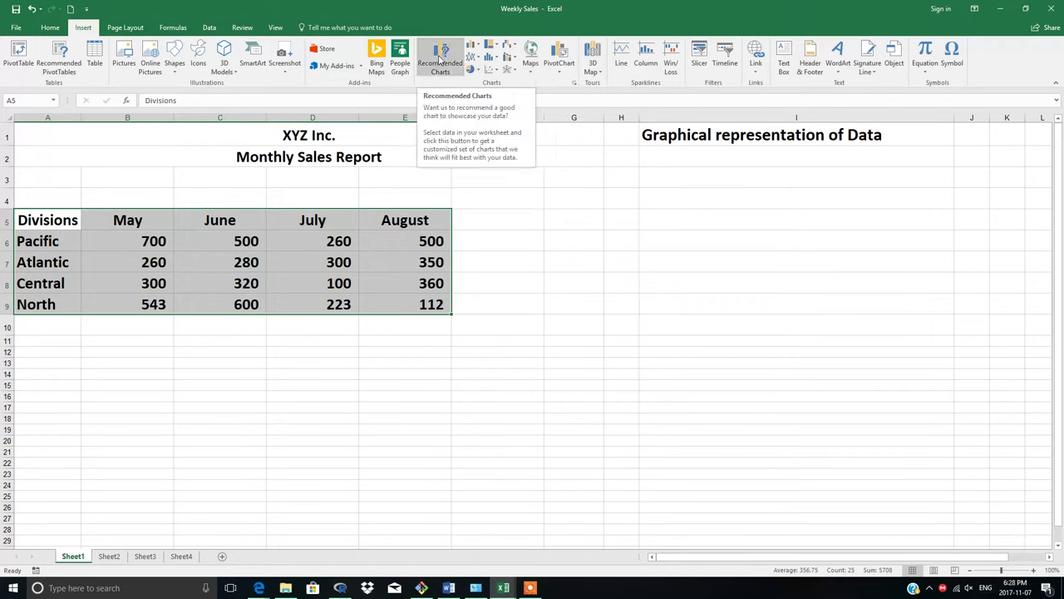
pyautogui.click(439, 60)
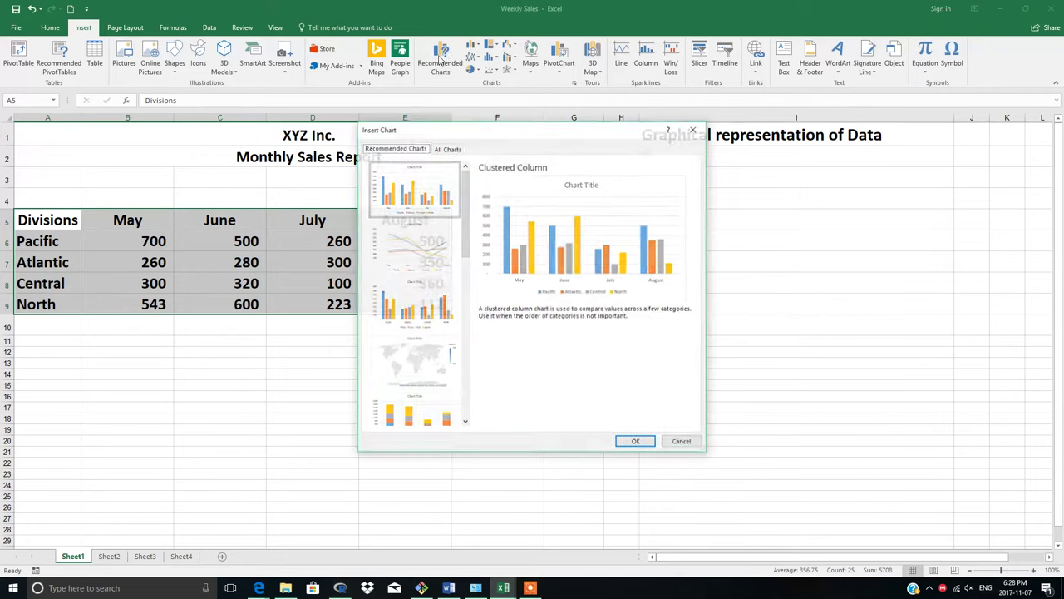
pyautogui.click(447, 150)
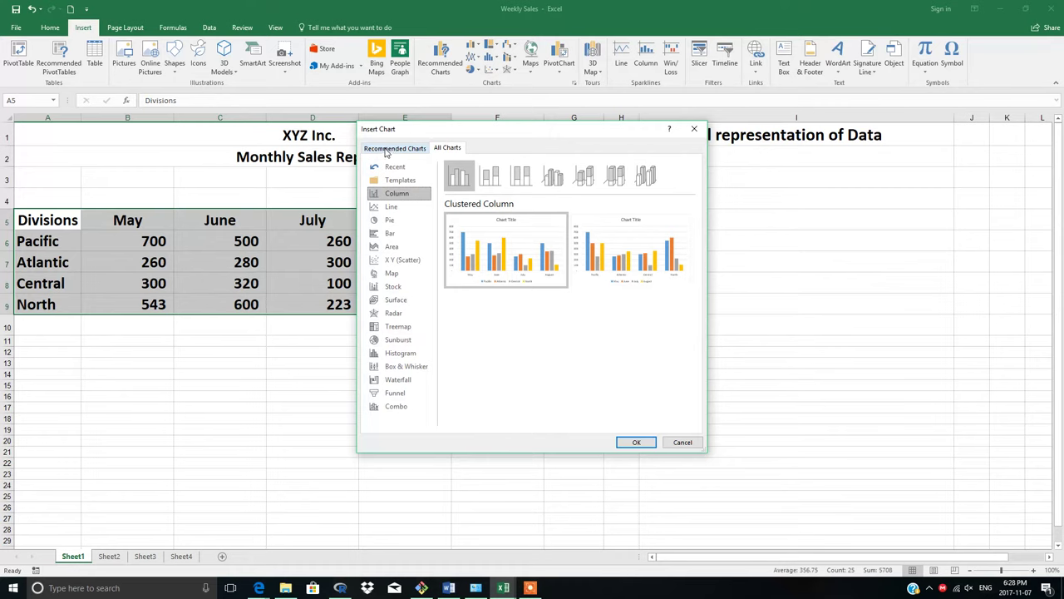
pyautogui.click(386, 150)
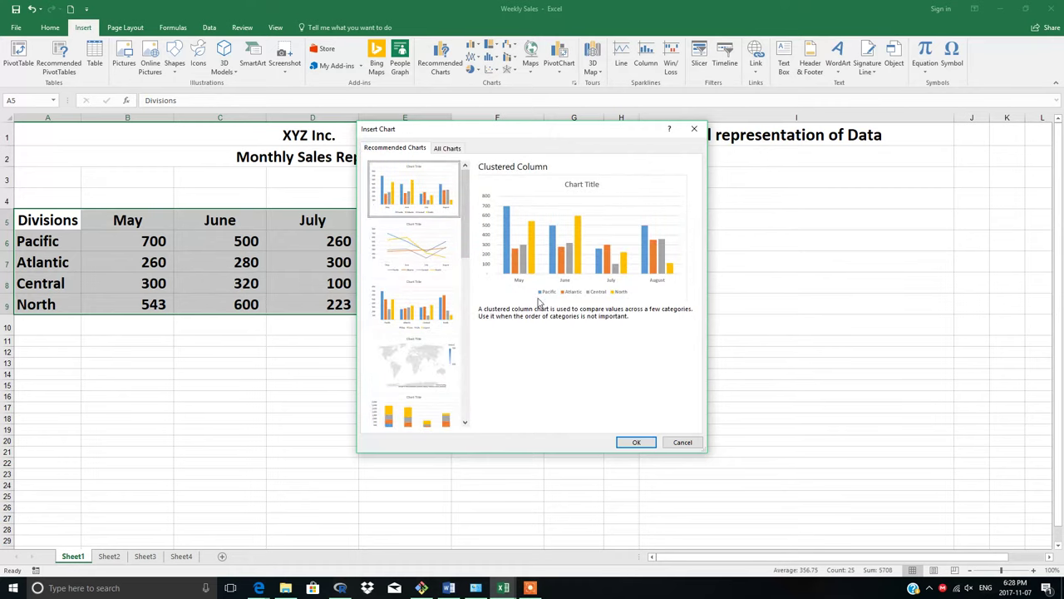
# Insert the clustered column chart, move it under the Graphical representation heading, and retitle it 'XYZ Inc'
pyautogui.click(628, 442)
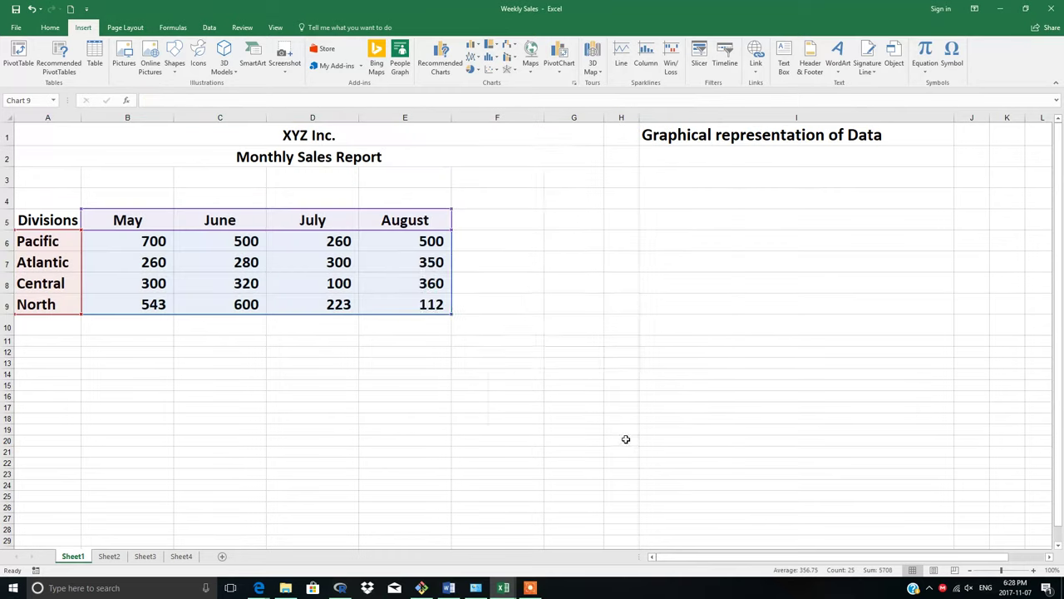
pyautogui.moveTo(584, 271)
pyautogui.mouseDown()
pyautogui.moveTo(707, 251)
pyautogui.moveTo(724, 207)
pyautogui.mouseUp()
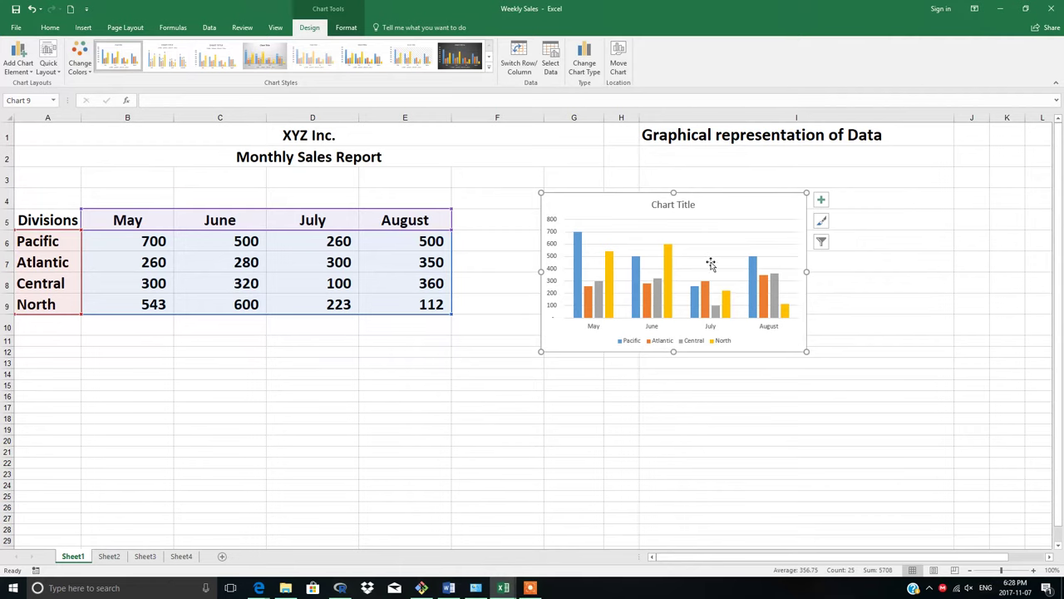
pyautogui.click(676, 207)
pyautogui.doubleClick(685, 205)
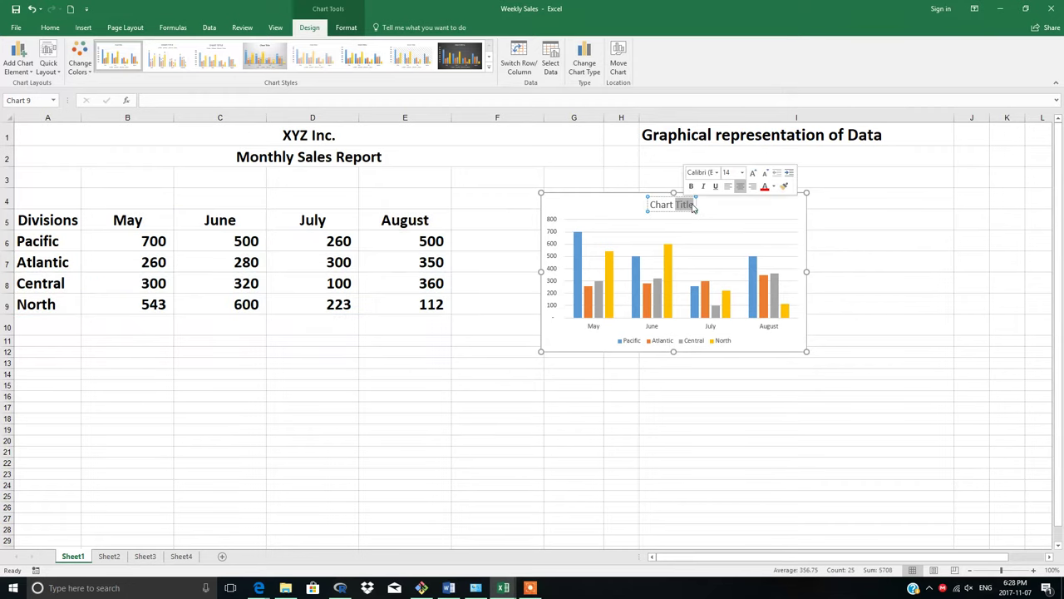
pyautogui.moveTo(691, 208); pyautogui.dragTo(650, 208)
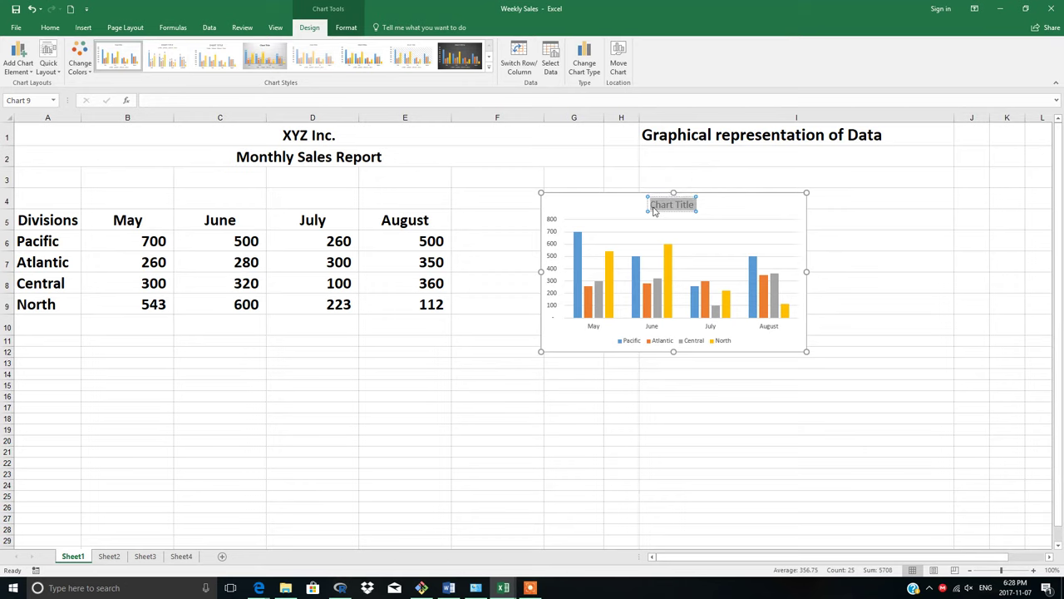
pyautogui.write('XYZ Inc')
pyautogui.click(709, 406)
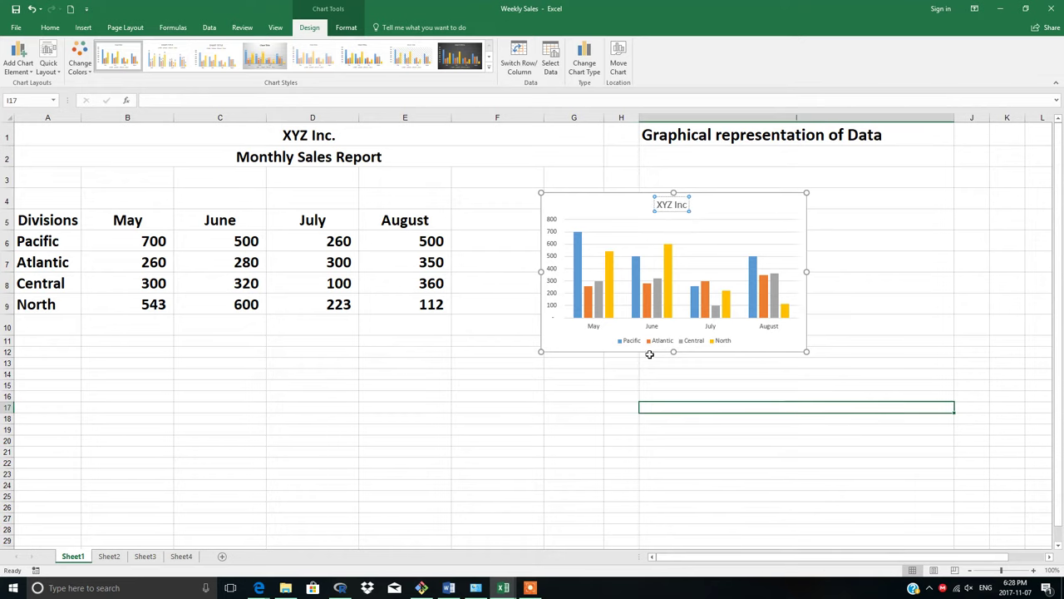
pyautogui.click(731, 211)
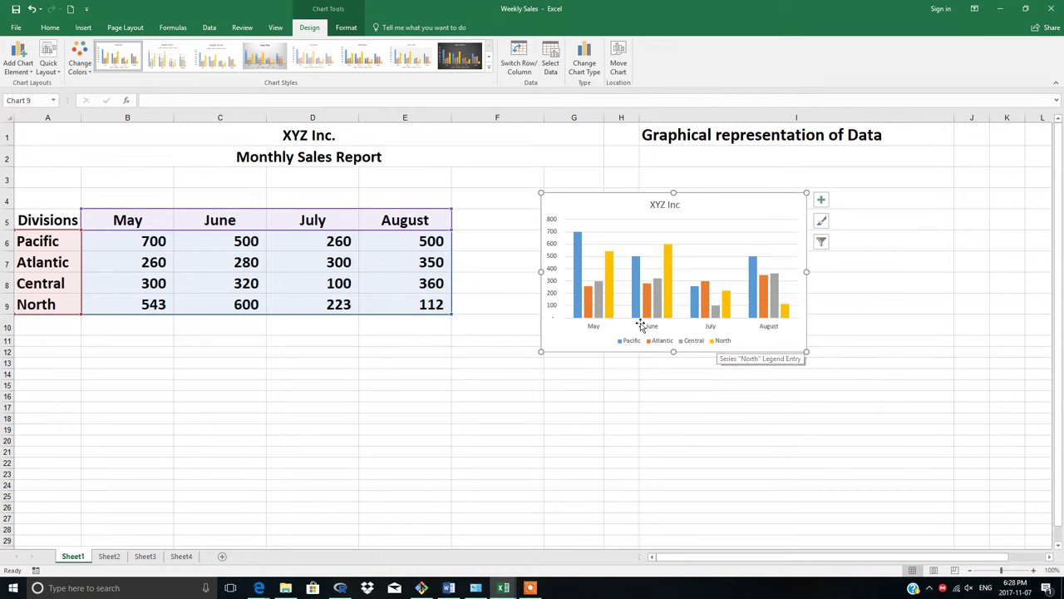
pyautogui.moveTo(605, 286)
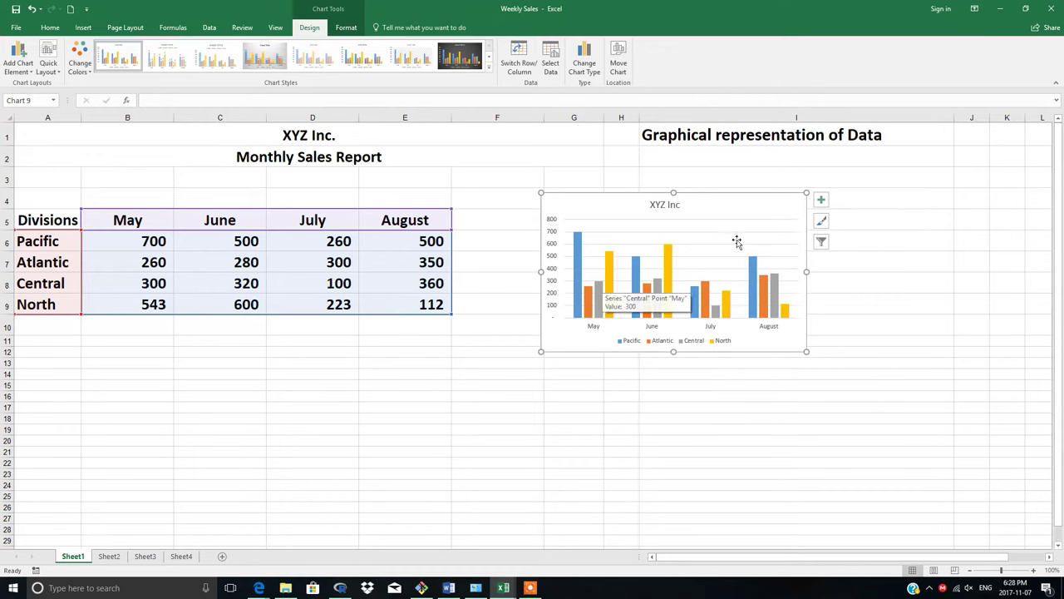
pyautogui.click(822, 242)
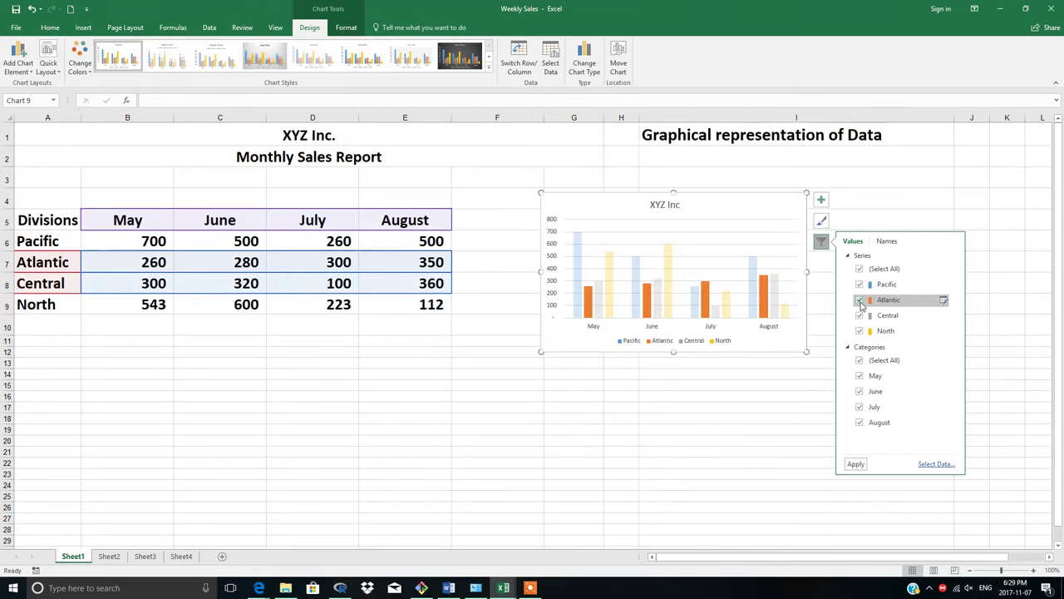
pyautogui.click(860, 299)
pyautogui.click(859, 315)
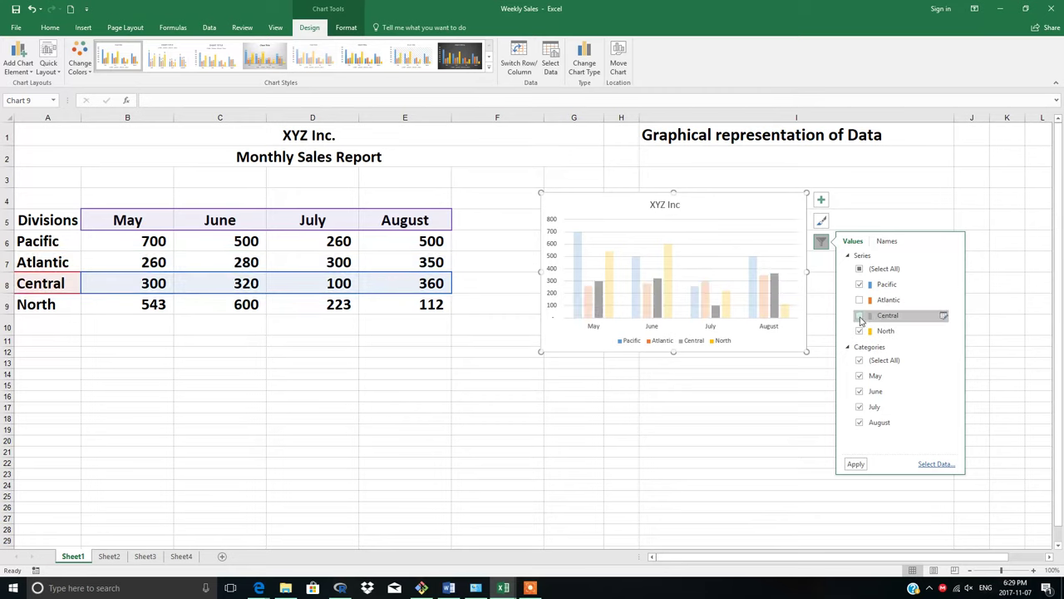
pyautogui.click(855, 464)
pyautogui.click(746, 220)
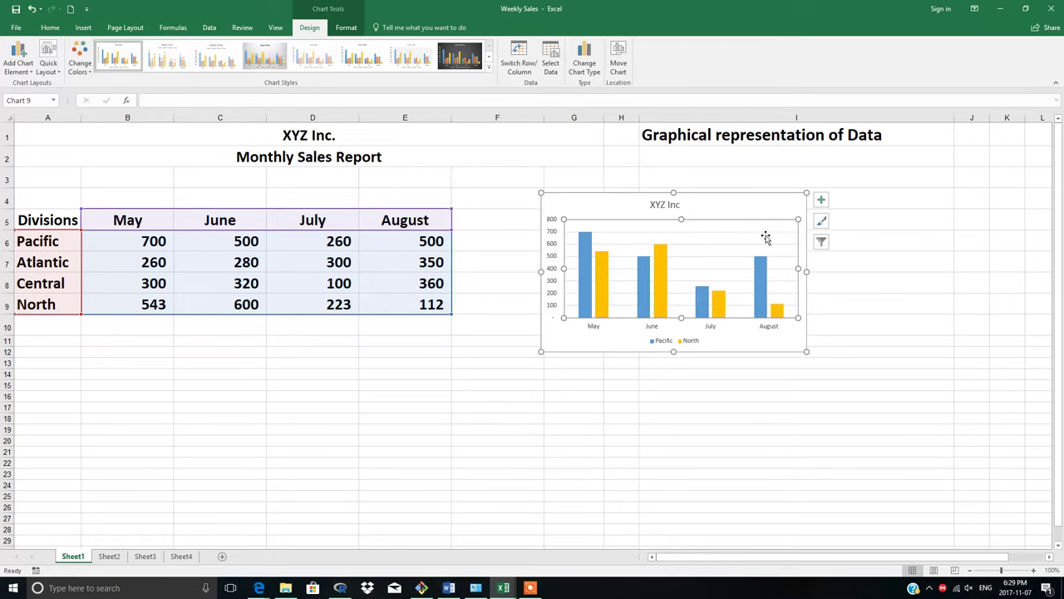
pyautogui.click(822, 242)
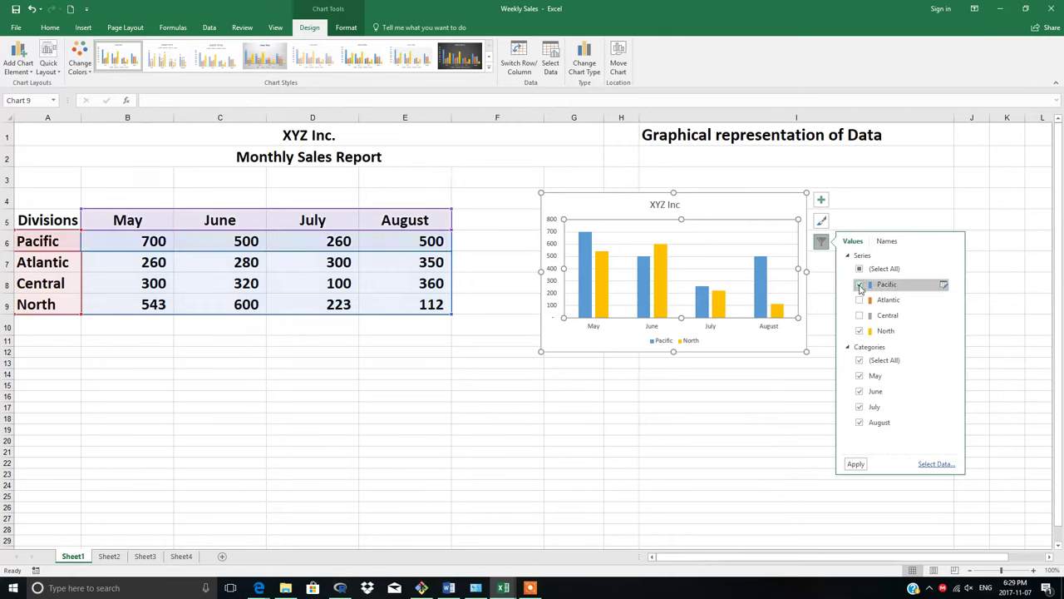
pyautogui.click(859, 316)
pyautogui.click(855, 464)
pyautogui.click(761, 236)
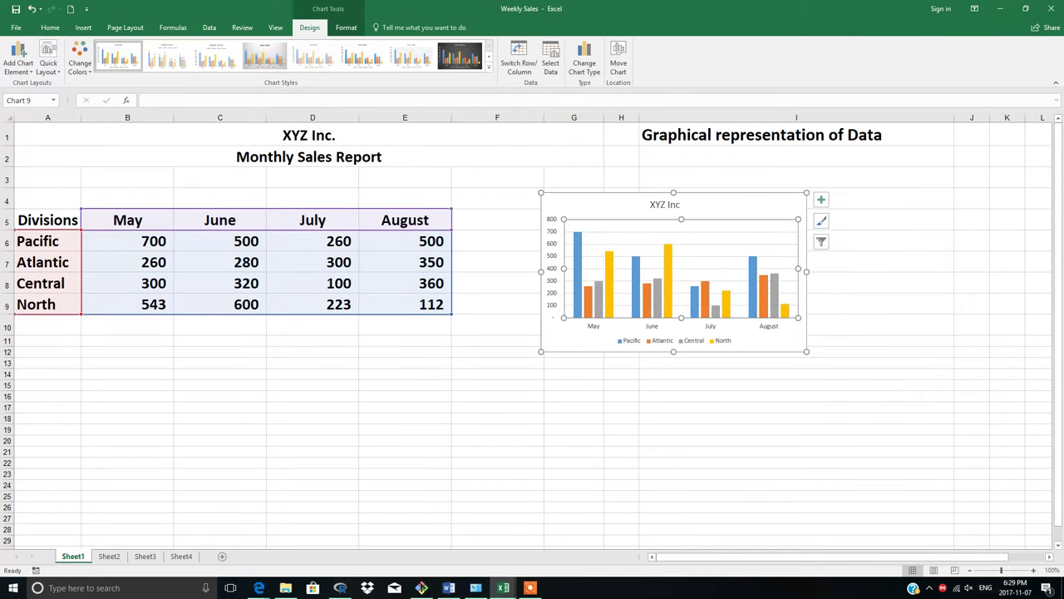
pyautogui.click(821, 222)
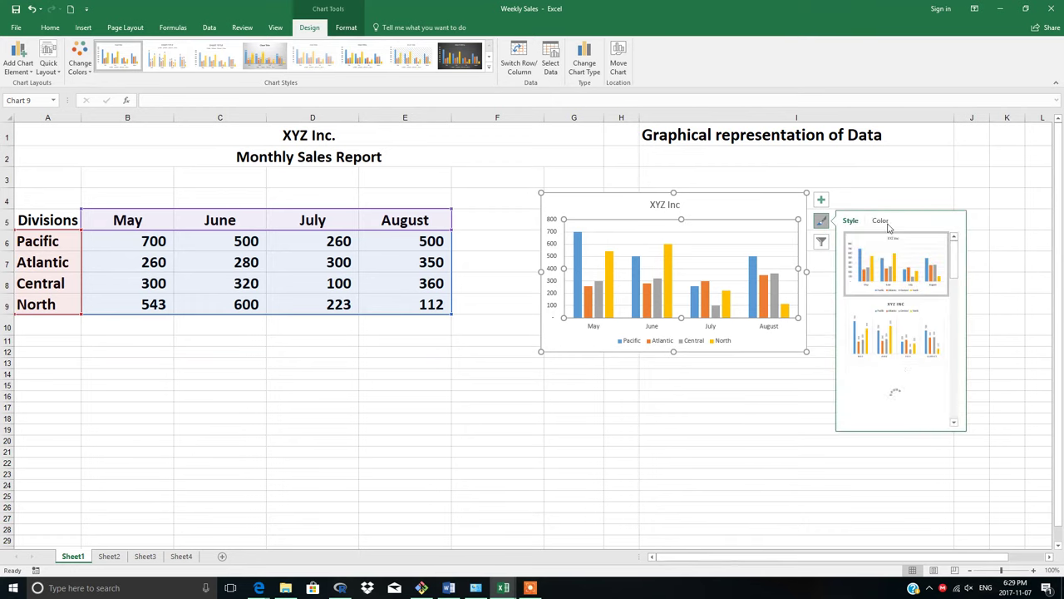
pyautogui.click(879, 221)
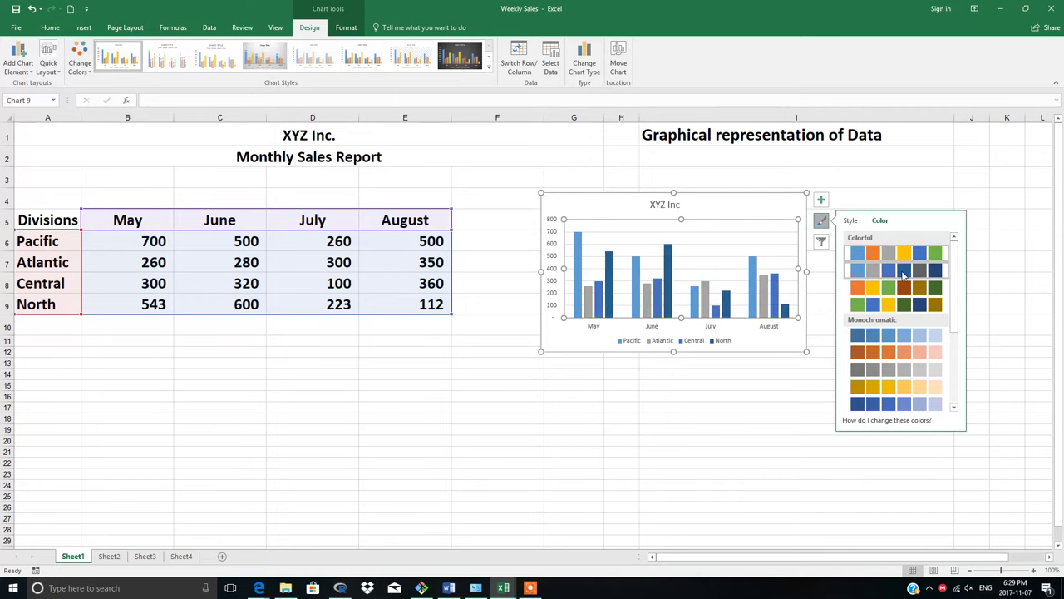
pyautogui.click(904, 274)
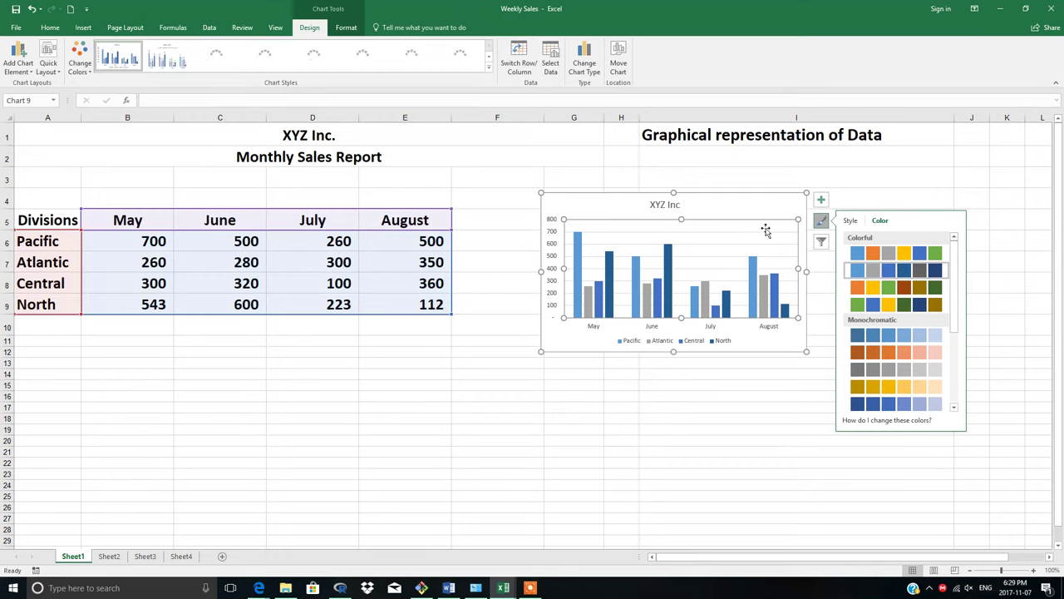
pyautogui.hotkey('ctrl', 'z')
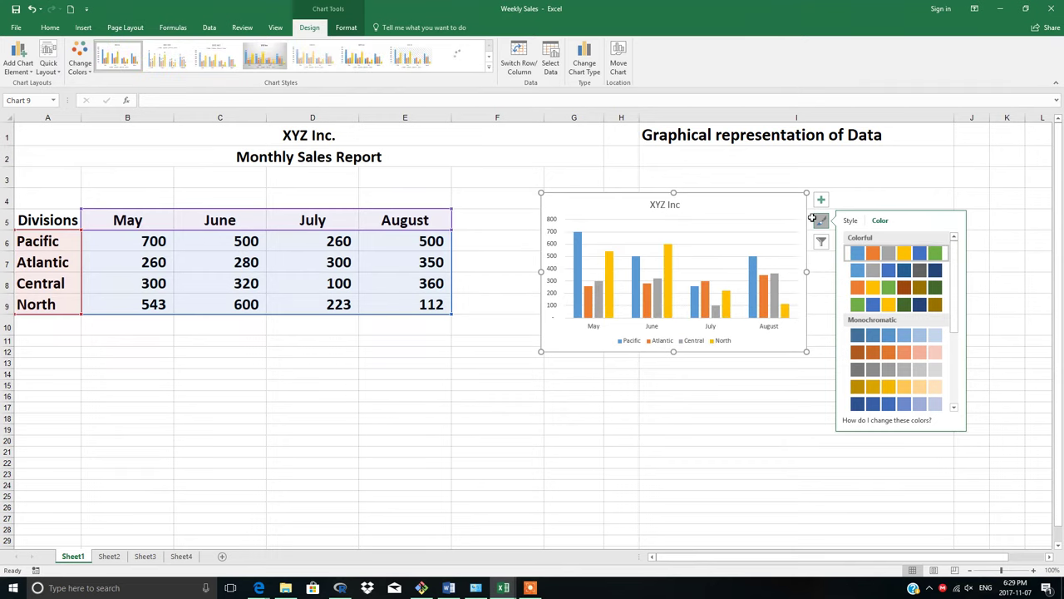
pyautogui.click(810, 416)
# Toggle the XYZ Inc chart's legend off and back on at the right
pyautogui.click(803, 198)
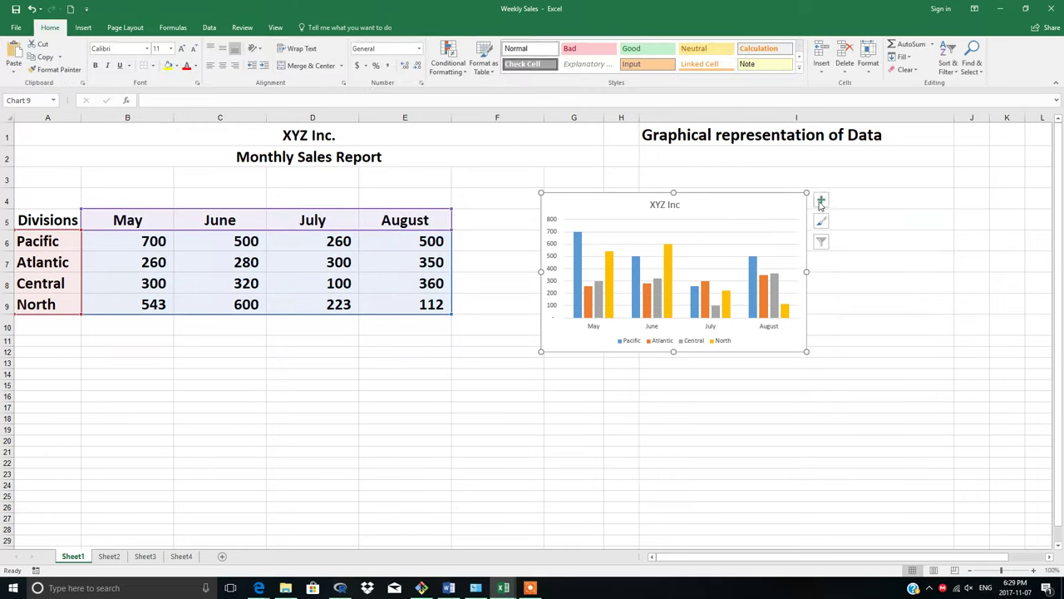
pyautogui.click(821, 201)
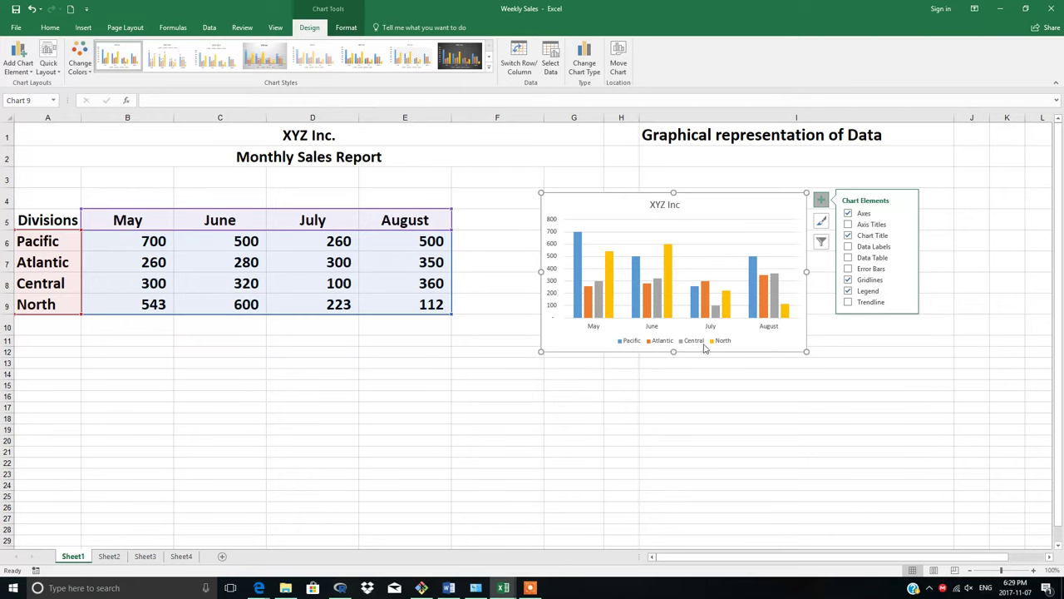
pyautogui.click(847, 291)
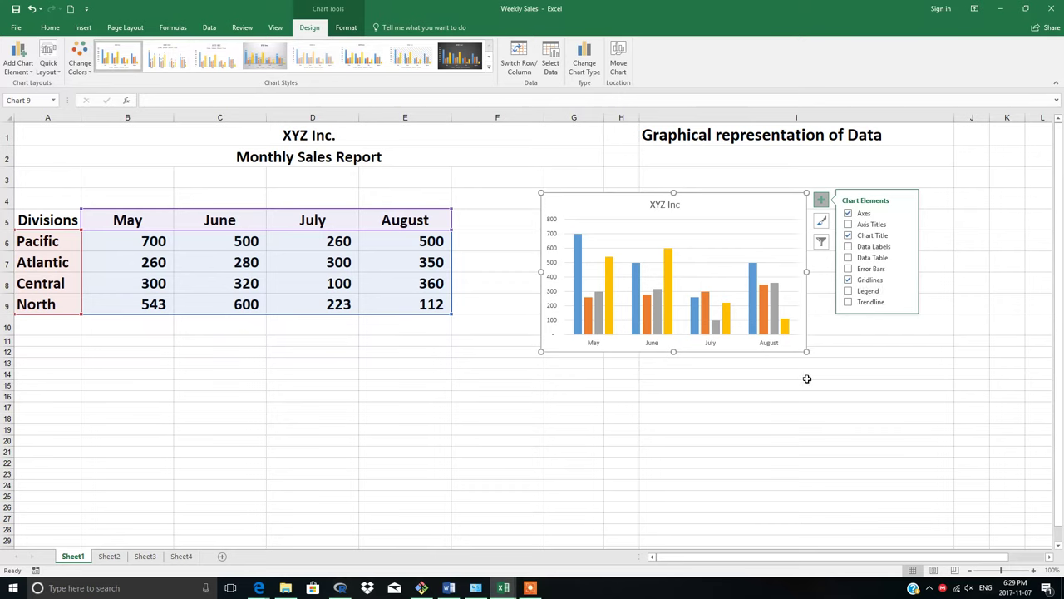
pyautogui.click(847, 291)
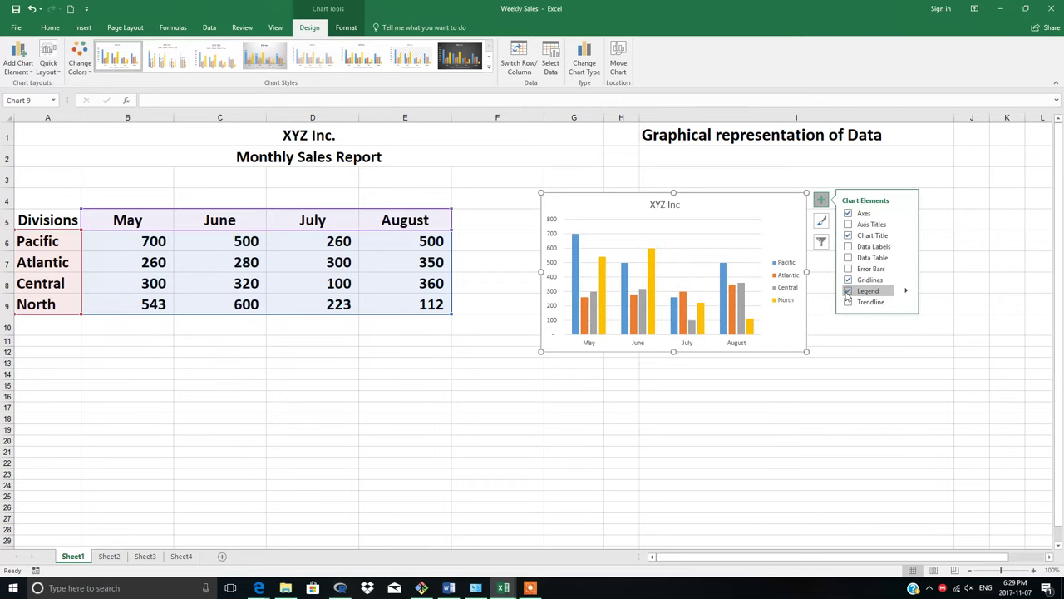
# Try data labels and a data table on the chart, then remove both
pyautogui.click(848, 247)
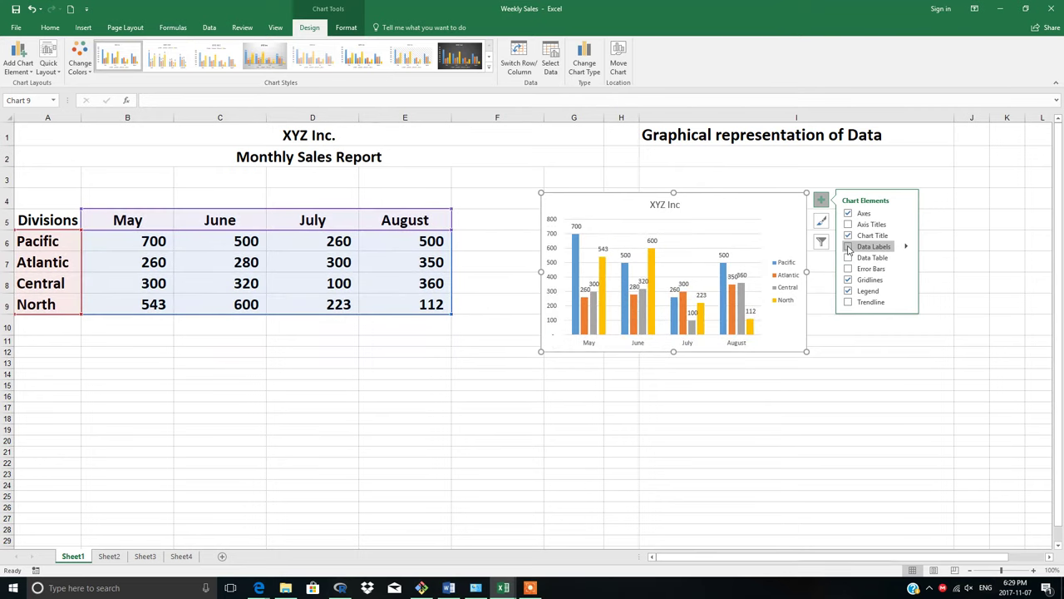
pyautogui.hotkey('ctrl', 'z')
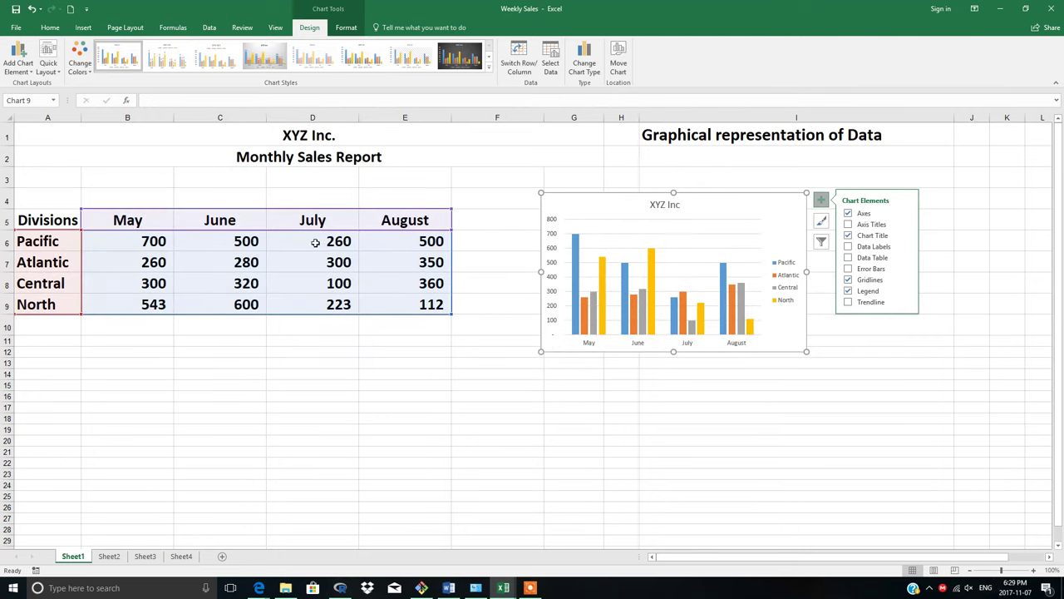
pyautogui.click(848, 247)
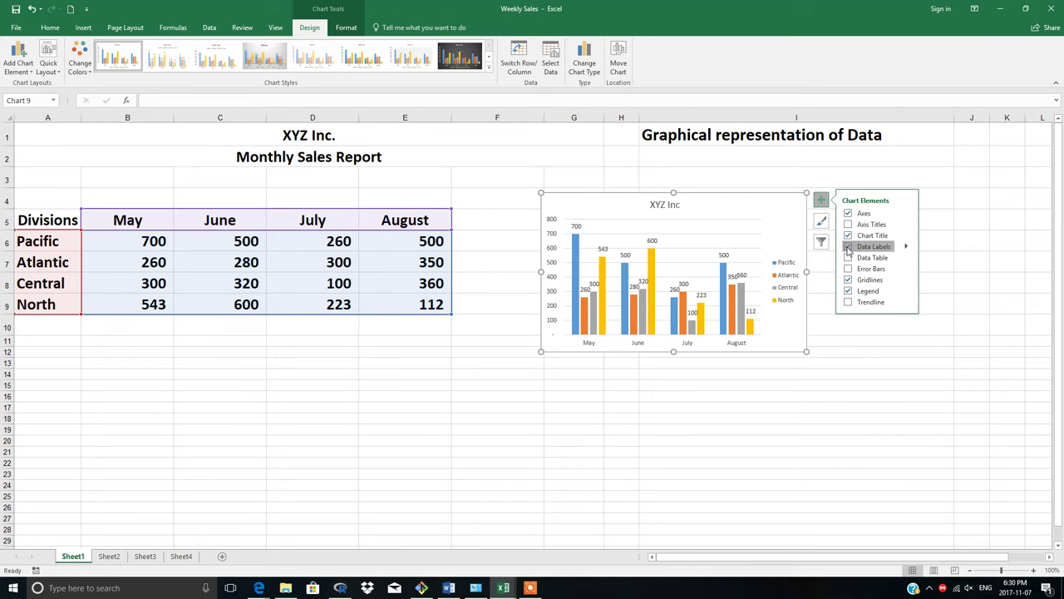
pyautogui.click(848, 247)
pyautogui.click(848, 258)
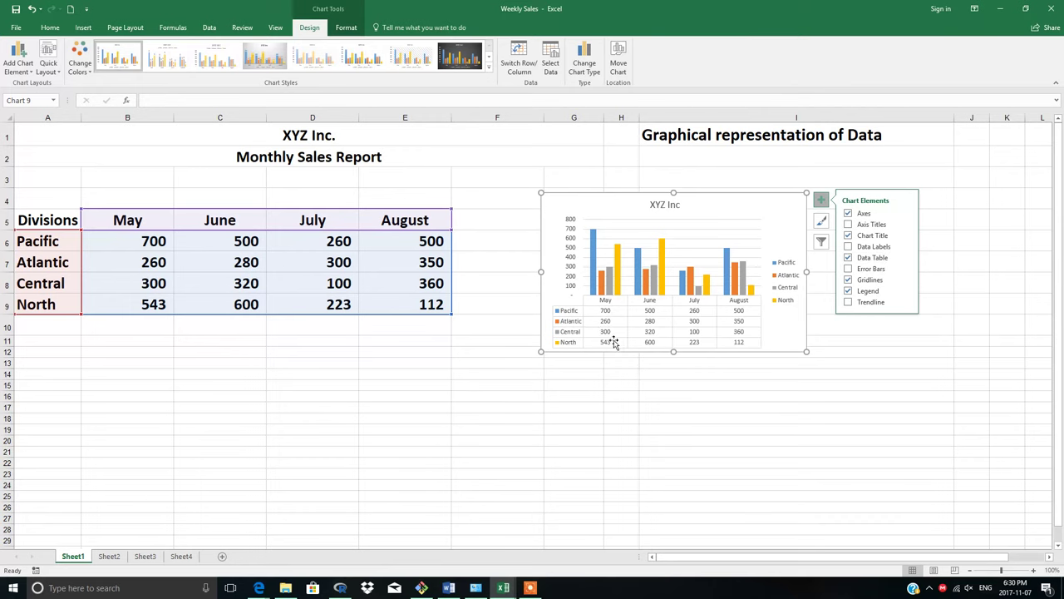
pyautogui.click(848, 257)
pyautogui.click(841, 340)
pyautogui.click(732, 214)
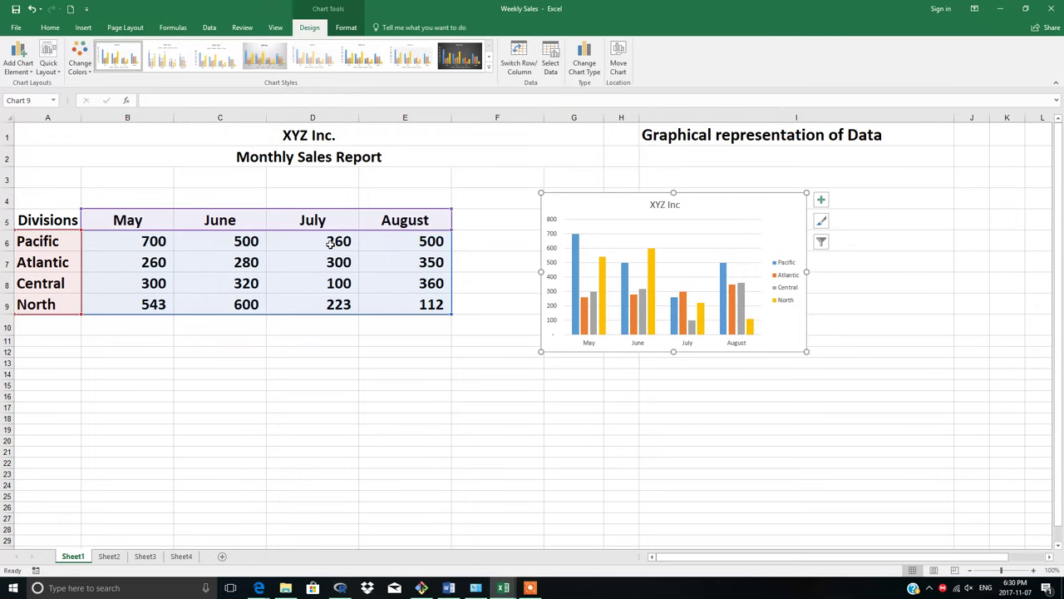
# Change Pacific's July sales in D6 to 500
pyautogui.click(331, 241)
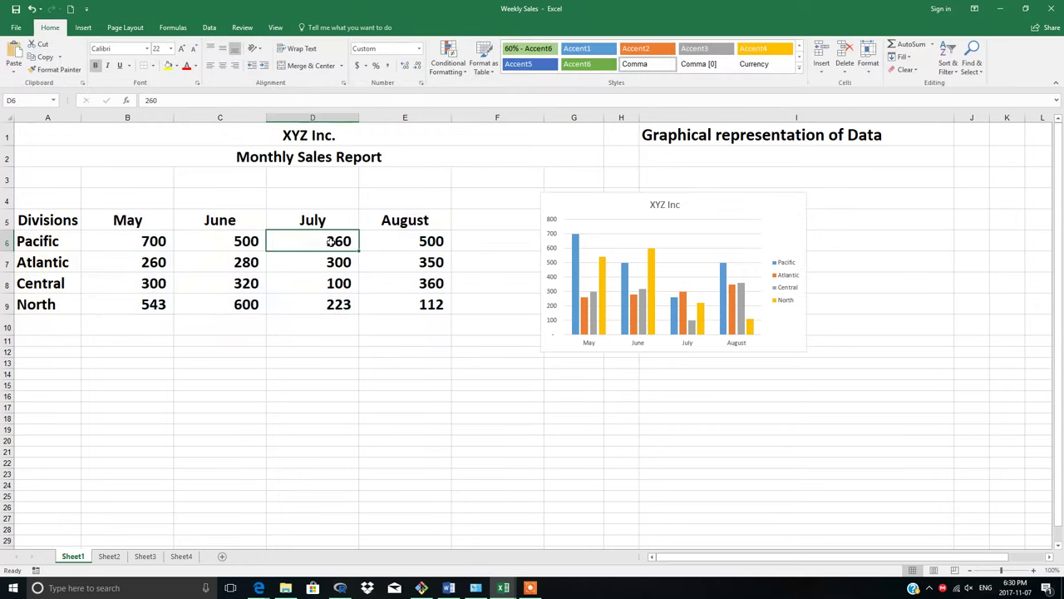
pyautogui.write('500')
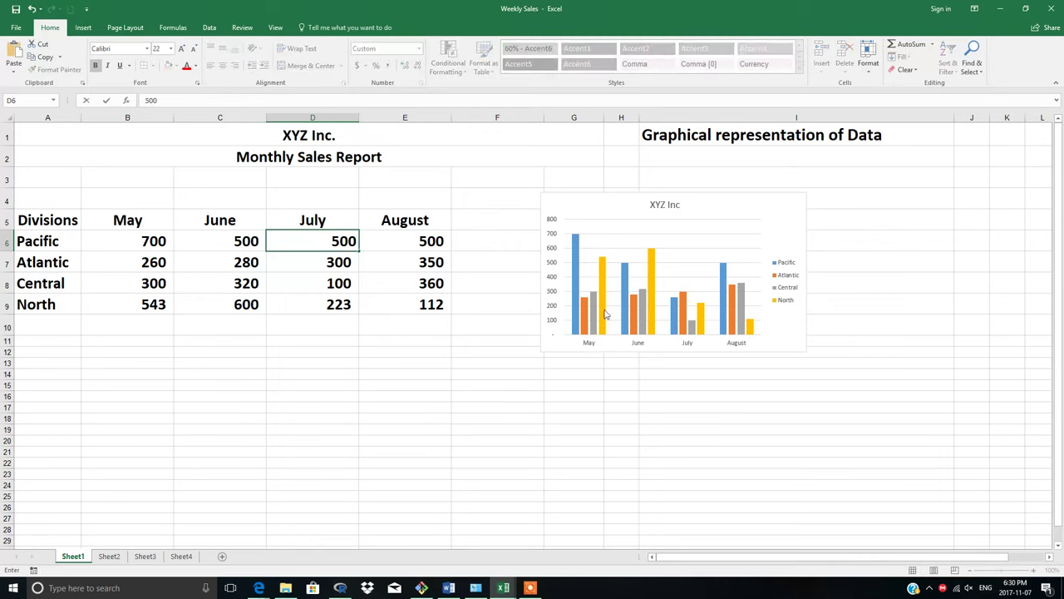
pyautogui.click(706, 208)
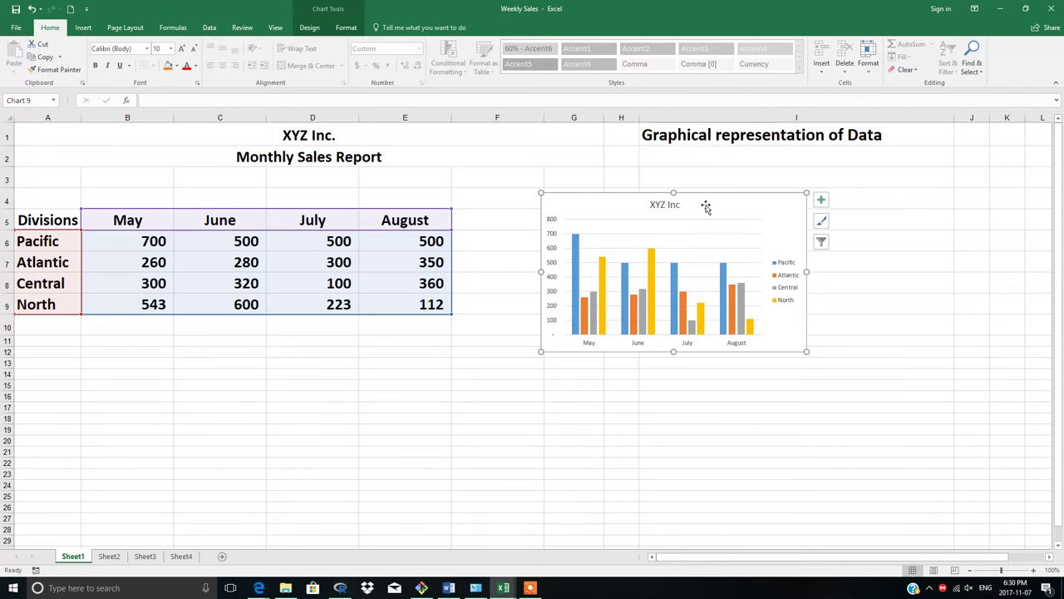
# Apply dark Style 8 and the orange, yellow and green colour palette to the chart
pyautogui.click(345, 27)
pyautogui.click(310, 28)
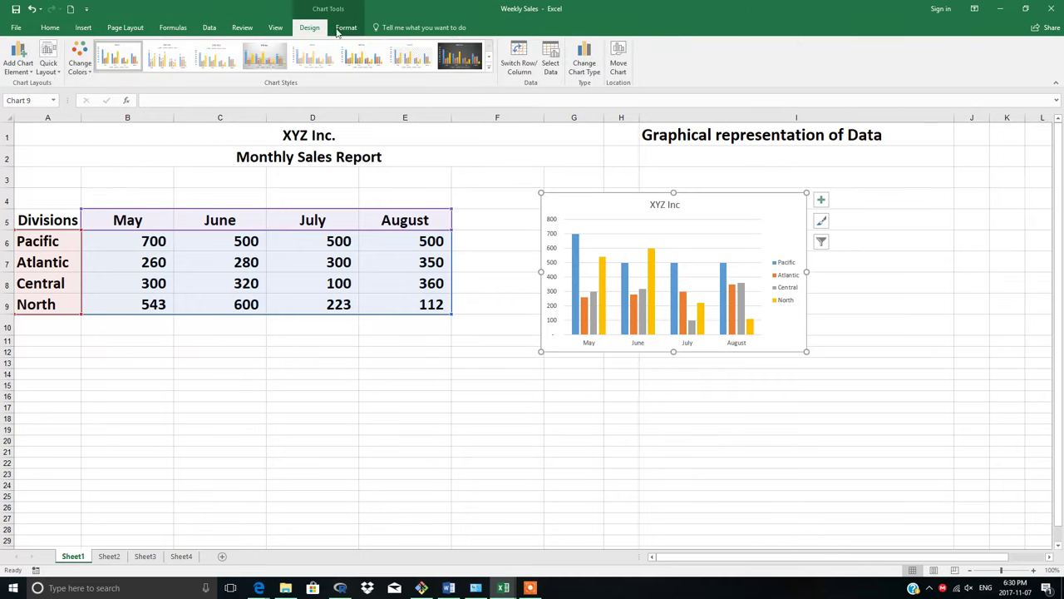
pyautogui.click(489, 68)
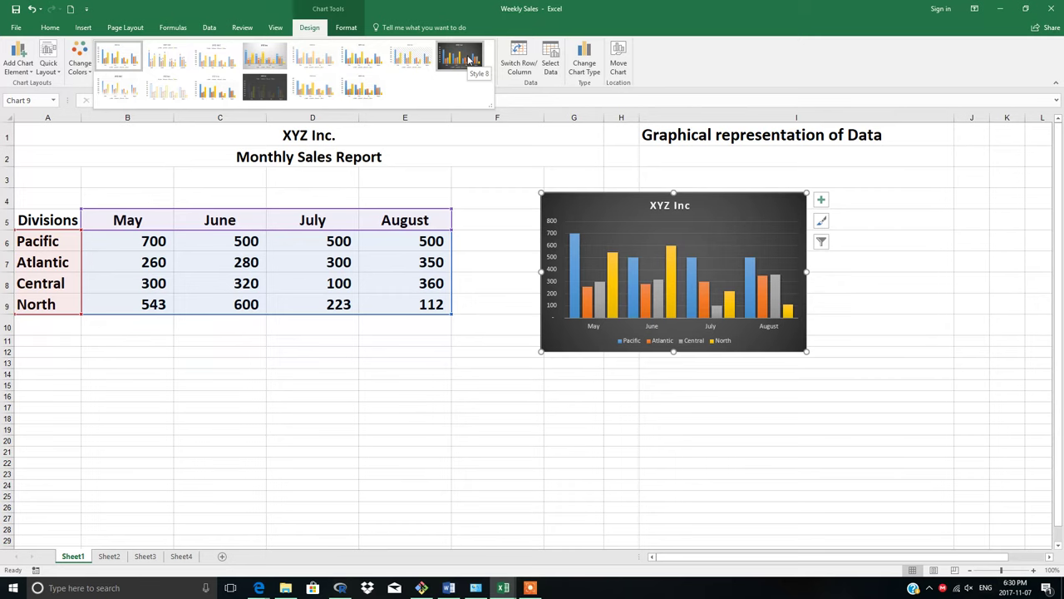
pyautogui.click(413, 60)
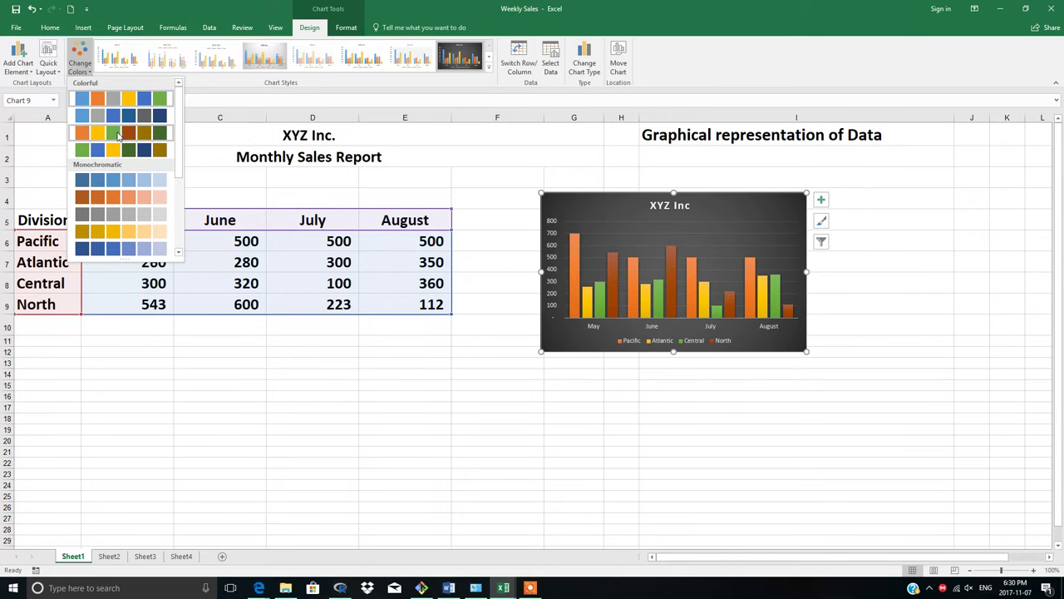
pyautogui.click(118, 136)
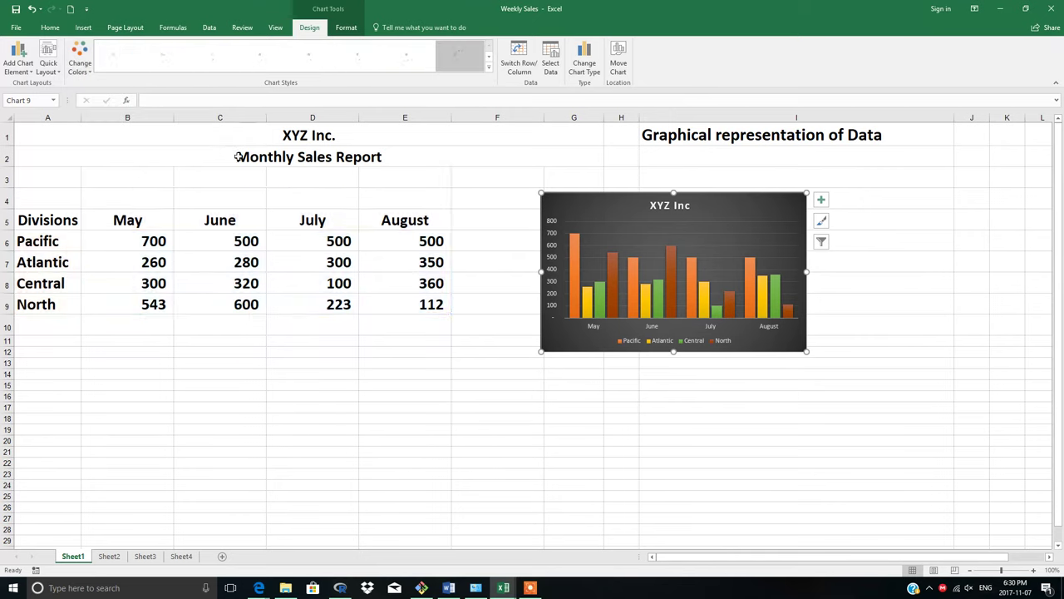
pyautogui.click(726, 429)
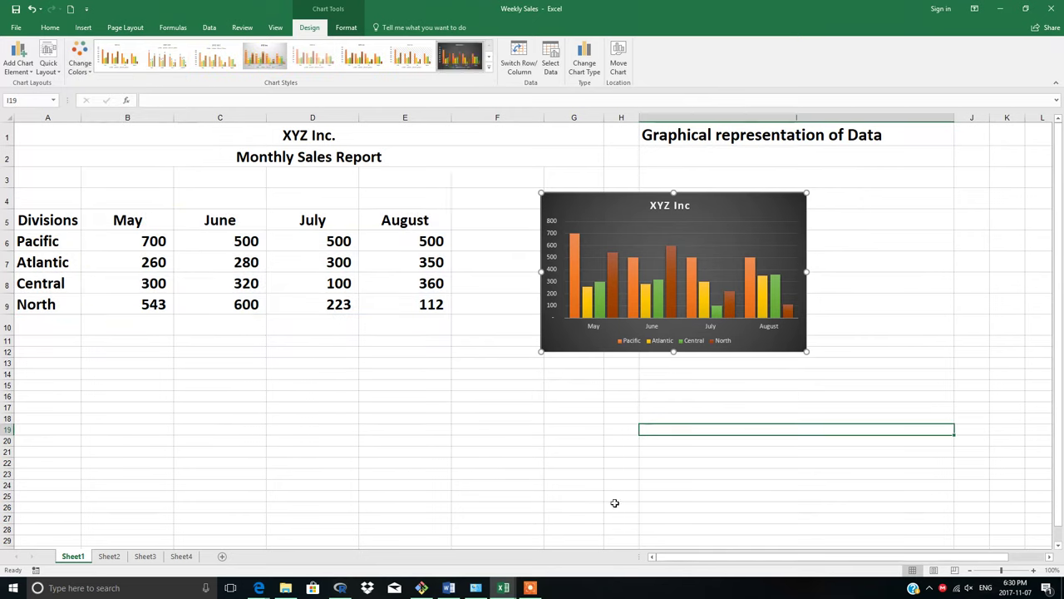
# Select empty cell E20 and browse the Insert tab's pie chart choices without inserting one
pyautogui.click(425, 438)
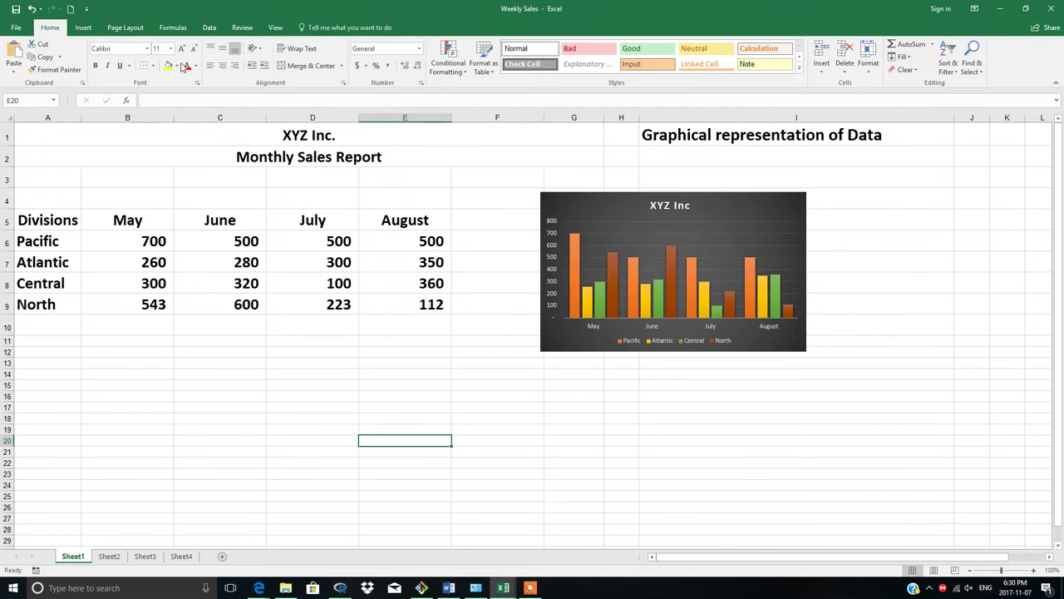
pyautogui.click(82, 28)
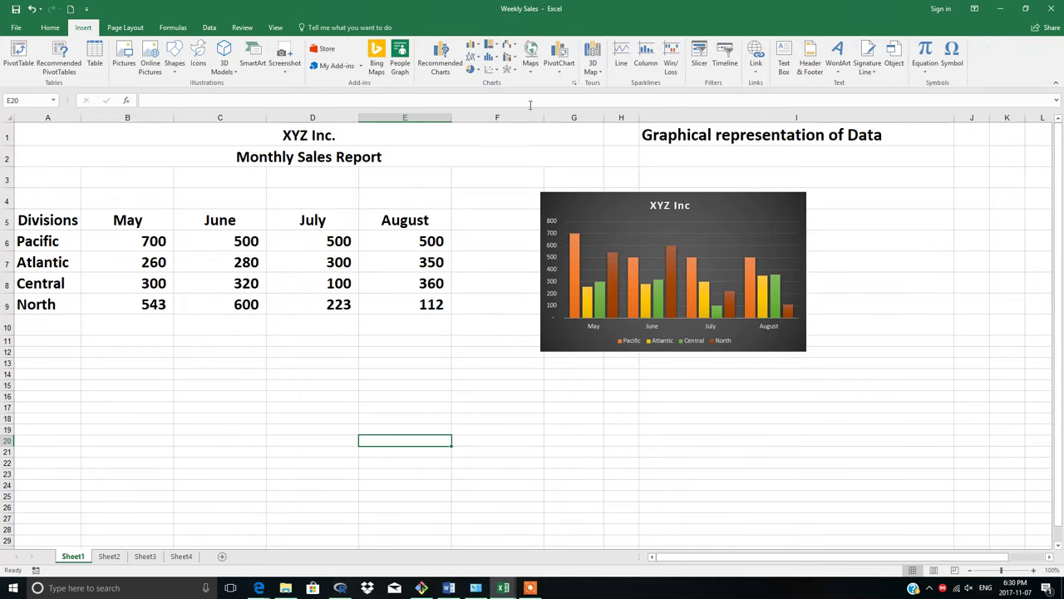
pyautogui.click(472, 72)
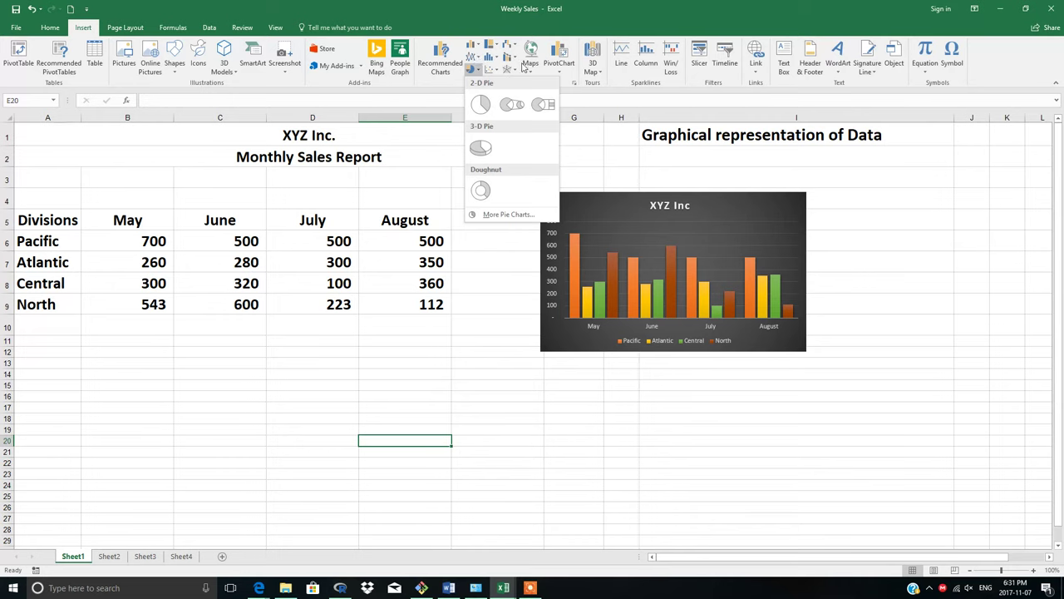
pyautogui.click(585, 155)
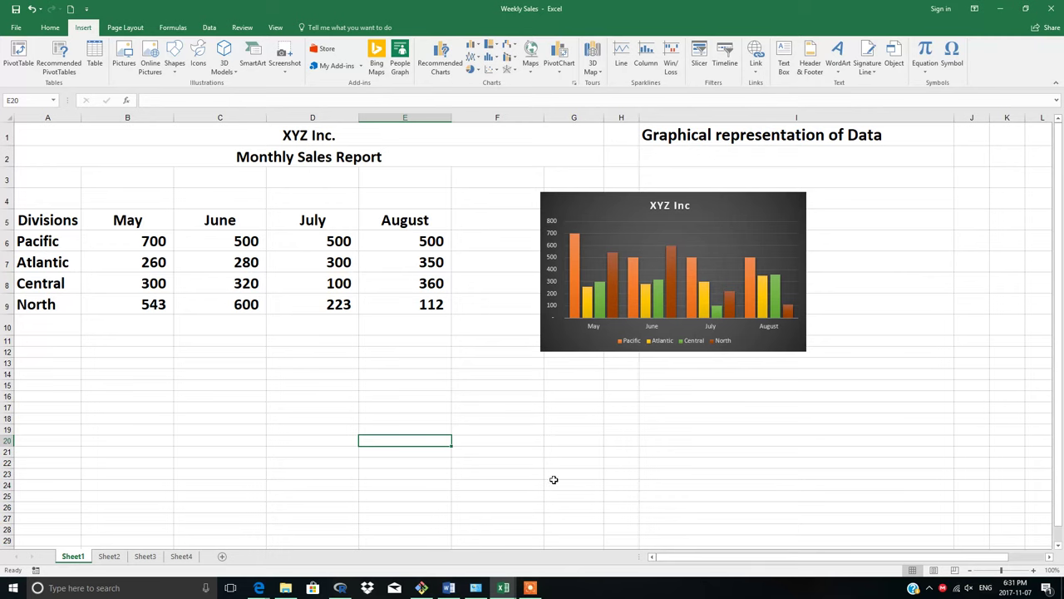
pyautogui.click(530, 588)
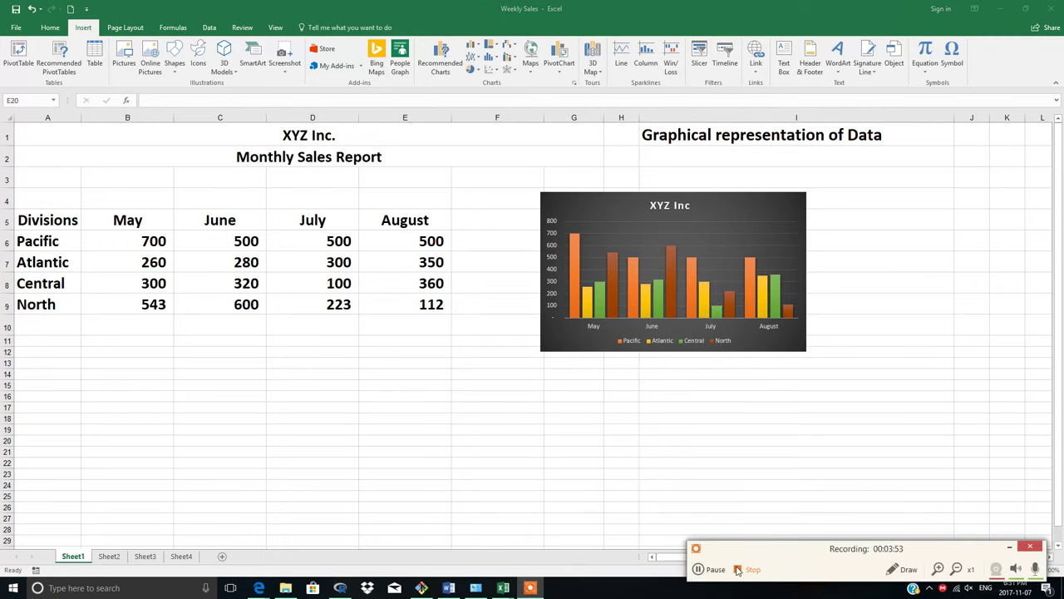